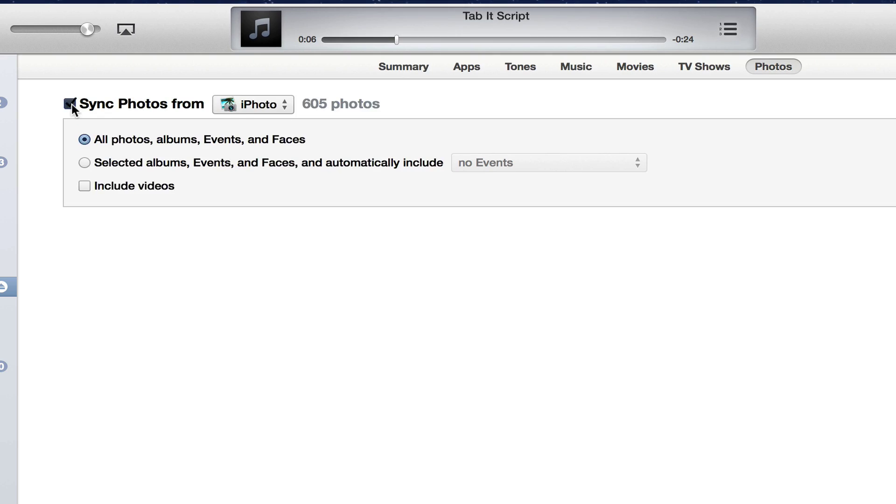
click(70, 104)
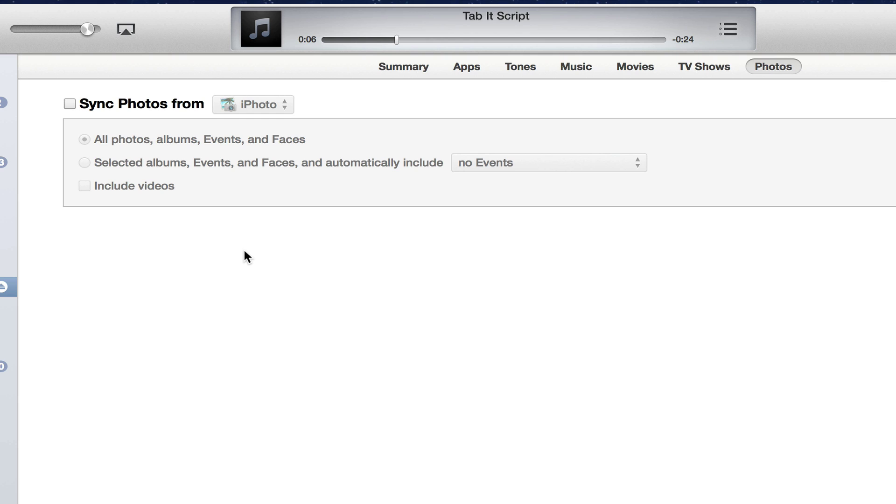
click(71, 103)
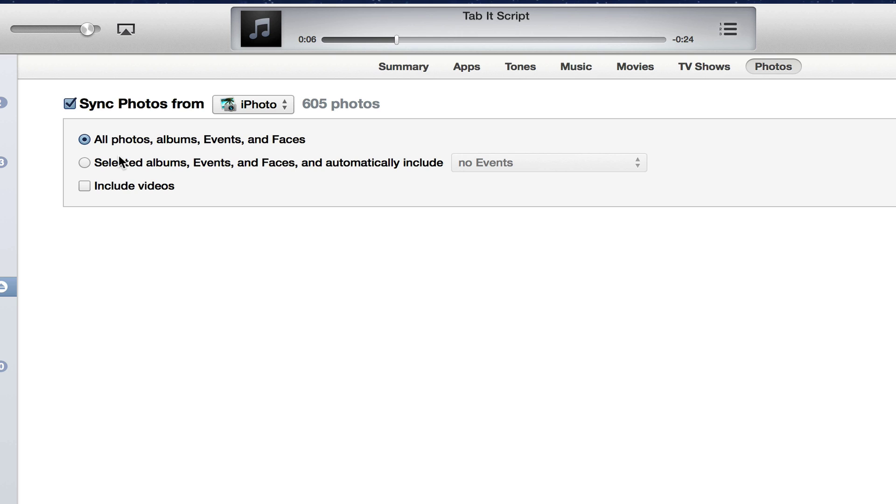
- Re-enable Sync Photos and restrict it to selected albums, Events, and Faces, leaving 0 photos
click(69, 103)
click(69, 103)
click(84, 162)
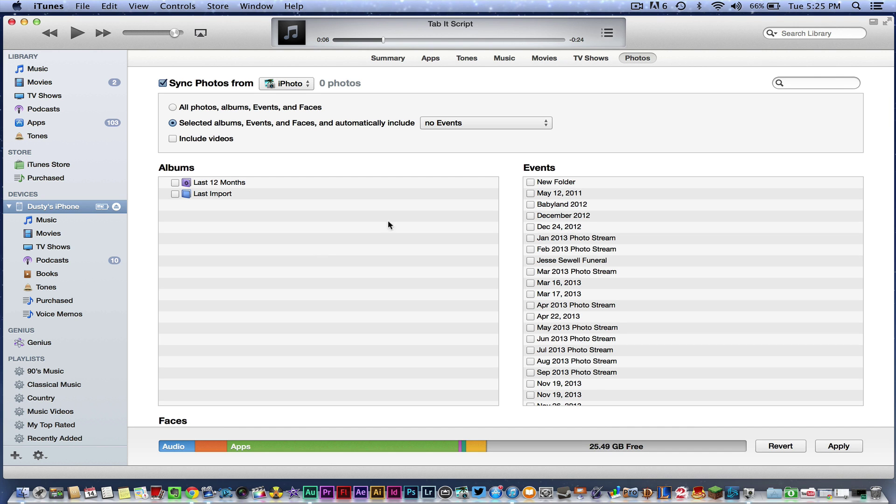
- Search Spotlight for 'image' to launch Image Capture showing the iPhone's photos
click(856, 6)
text(image)
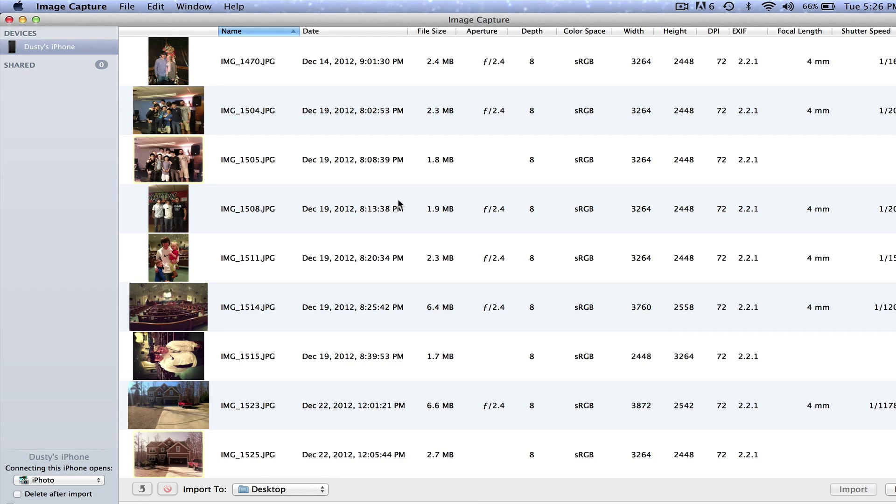
- Select IMG_1470, IMG_1504, IMG_1505, IMG_1511, IMG_1508, IMG_1514, and extend the selection to IMG_1570
click(350, 75)
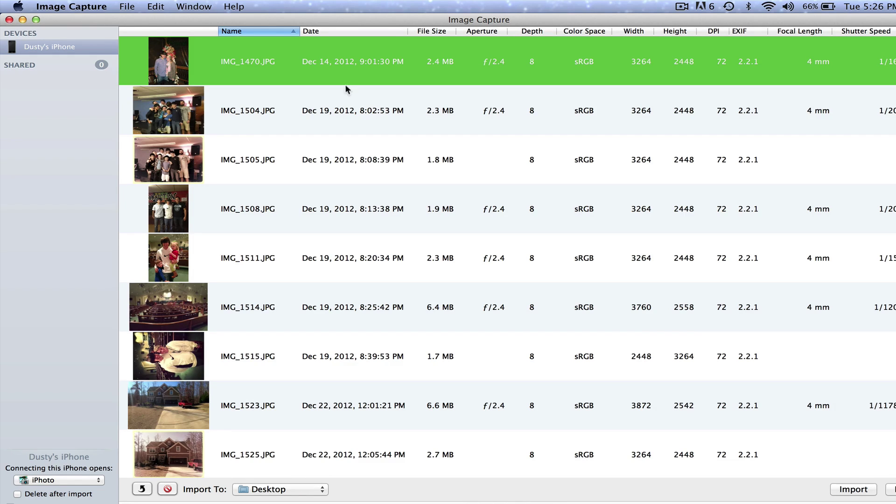
super+click(341, 110)
super+click(339, 165)
super+click(340, 271)
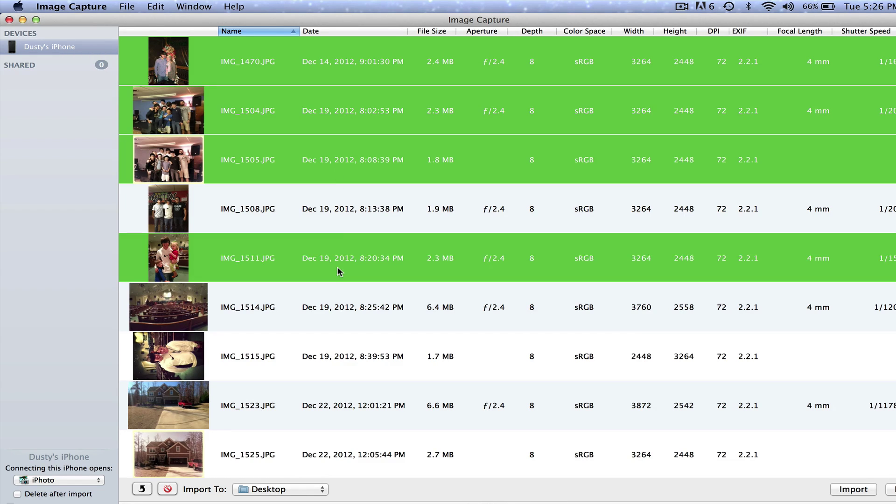
super+click(343, 219)
super+click(339, 289)
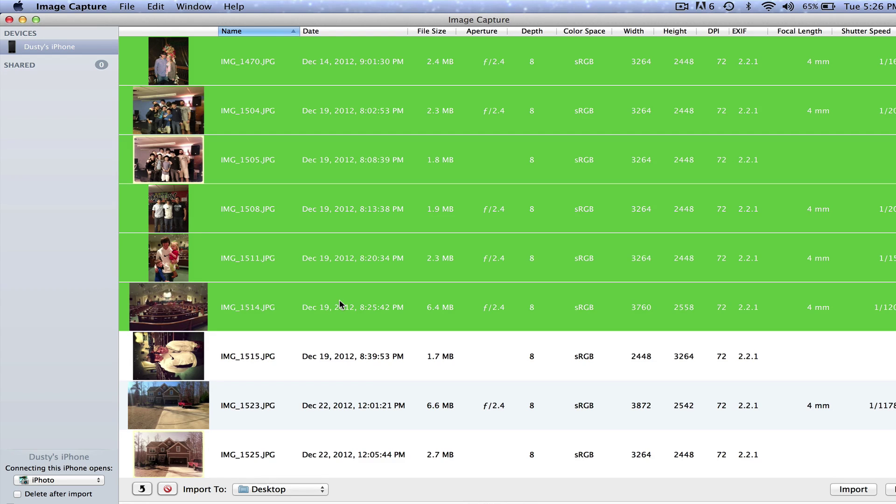
scroll(339, 299, down, 3)
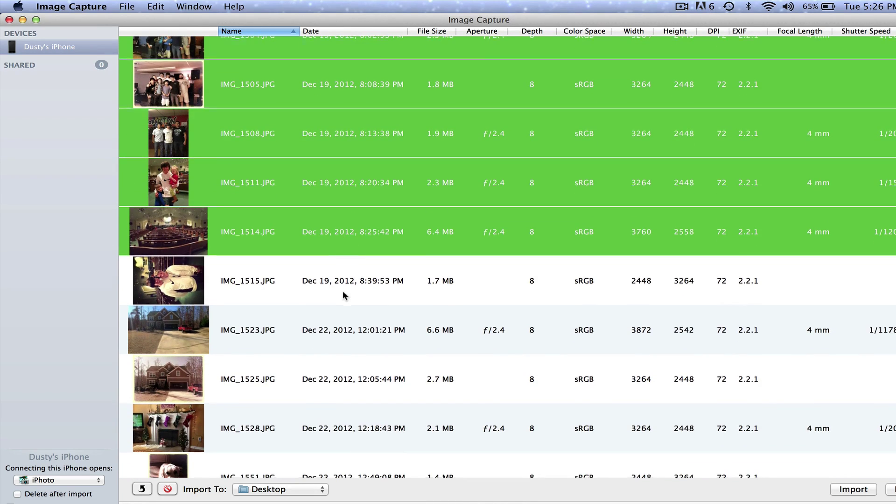
scroll(342, 290, down, 5)
shift+click(334, 357)
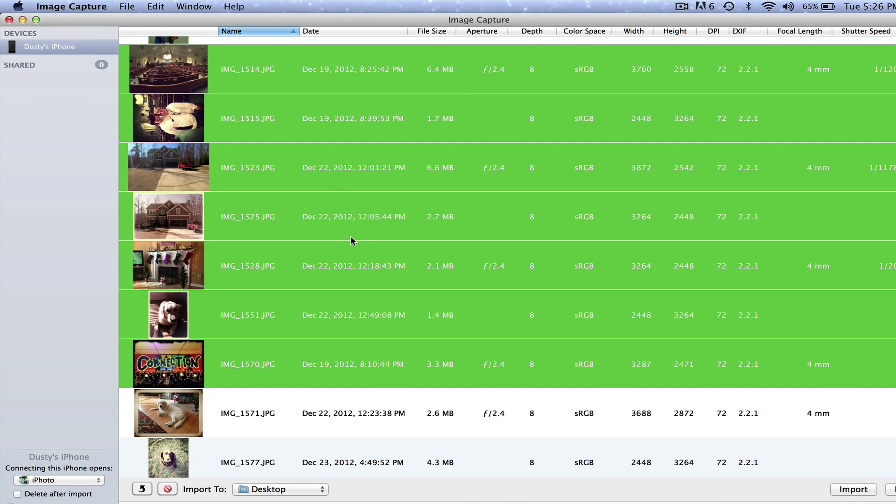
scroll(351, 237, up, 5)
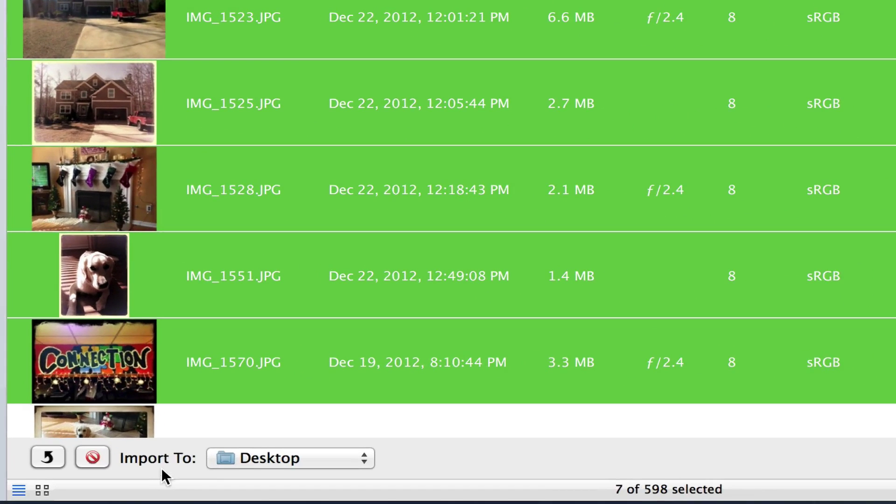
click(91, 456)
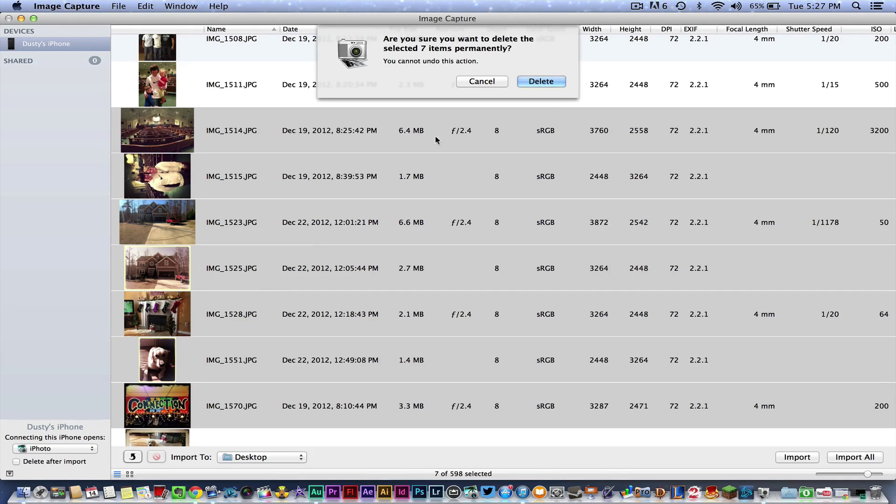
click(480, 83)
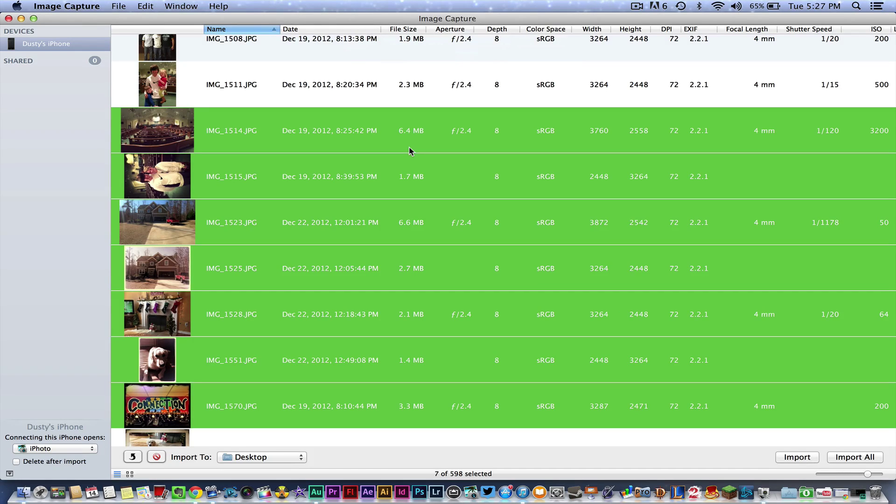
- Select all 598 photos with Edit > Select All and request their permanent deletion
click(145, 6)
click(159, 88)
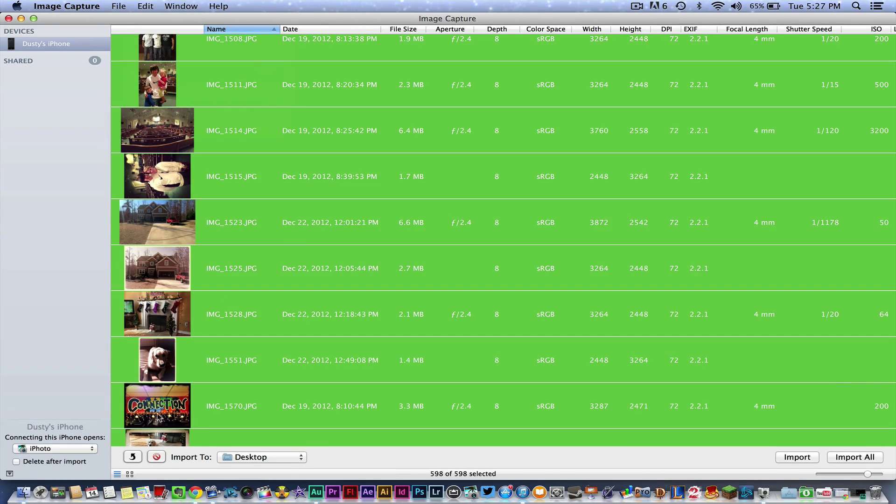
click(157, 457)
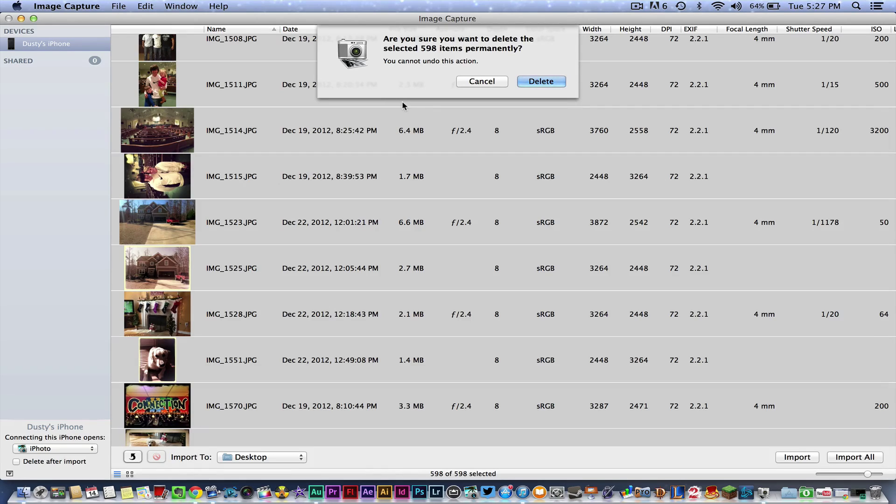
- Cancel the confirmation to permanently delete the 598 selected photos
click(481, 82)
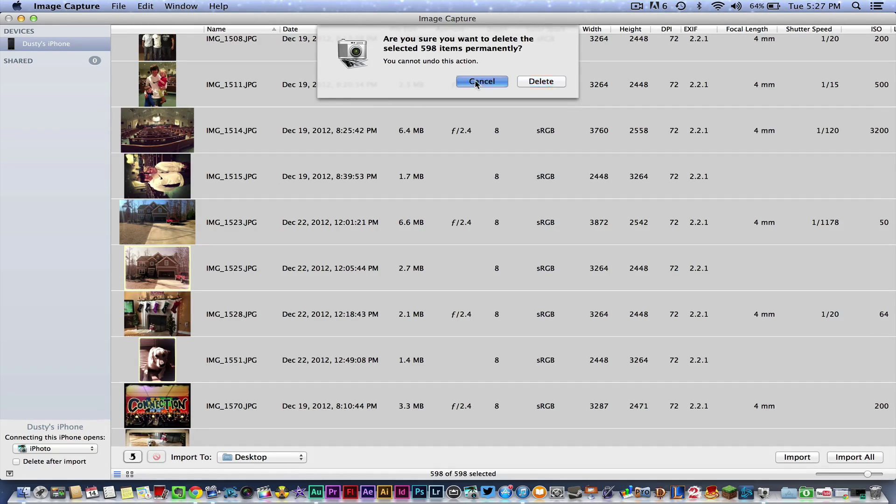